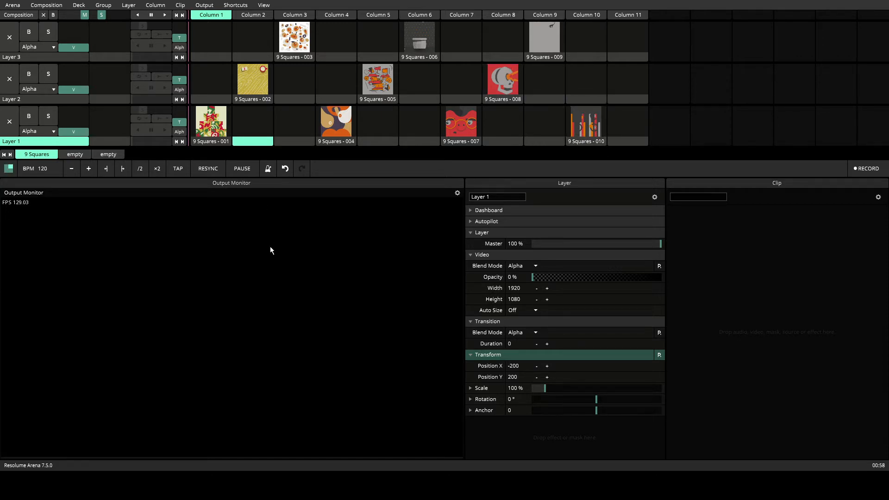
Start the 9 Squares - 001 clip and test Layer 1's video opacity fader by lowering and raising it
key(1)
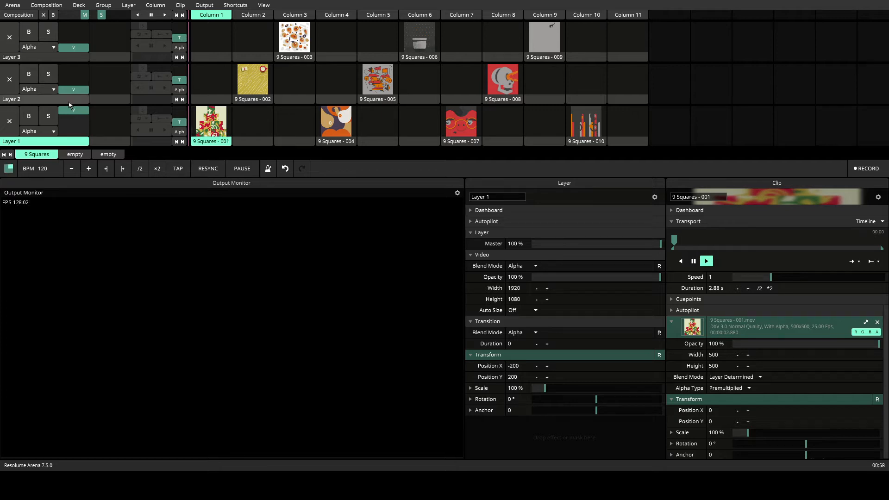
drag(82, 119, 84, 132)
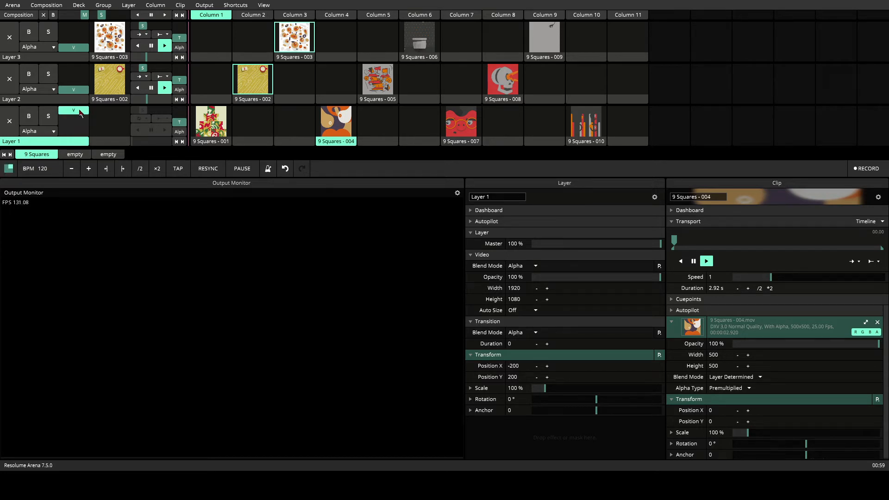
drag(73, 134, 73, 112)
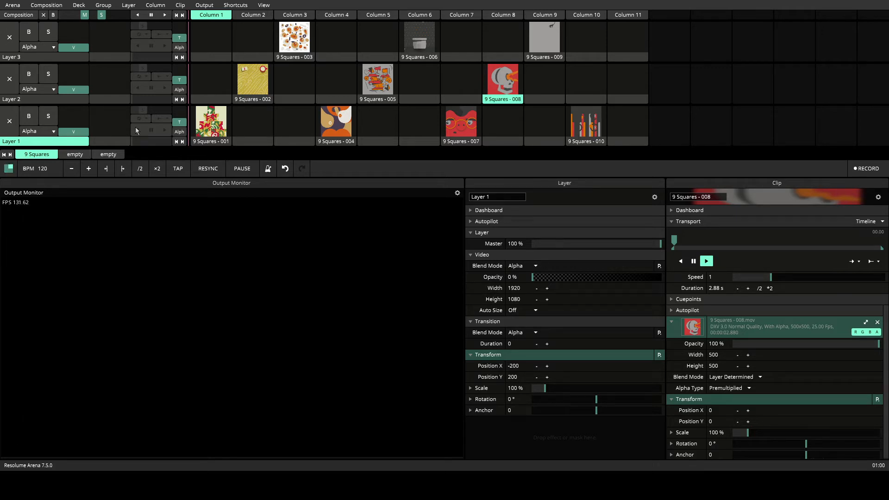
Test-trigger the clips 9 Squares - 001, 004 and 007 in alternation on Layer 1
key(1)
key(4)
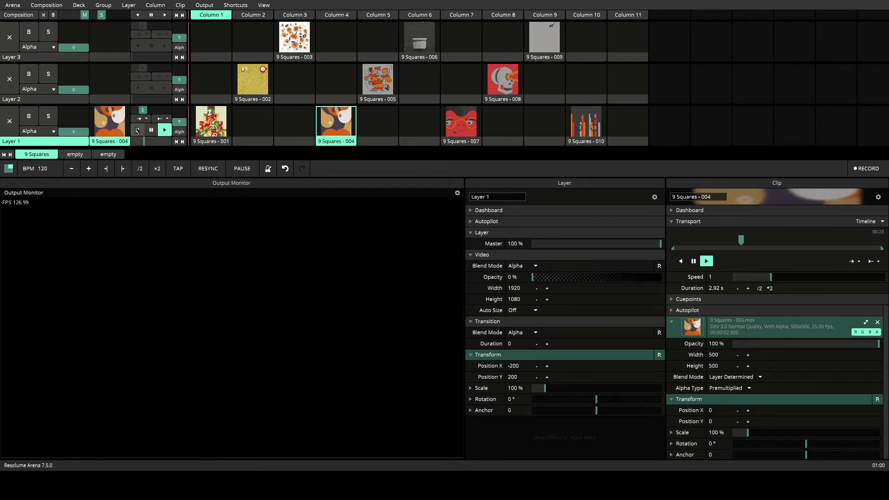
key(7)
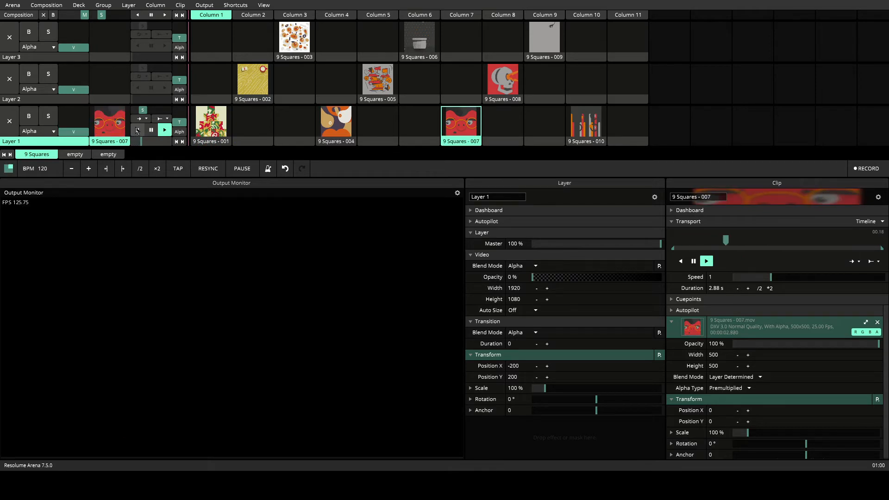
key(1)
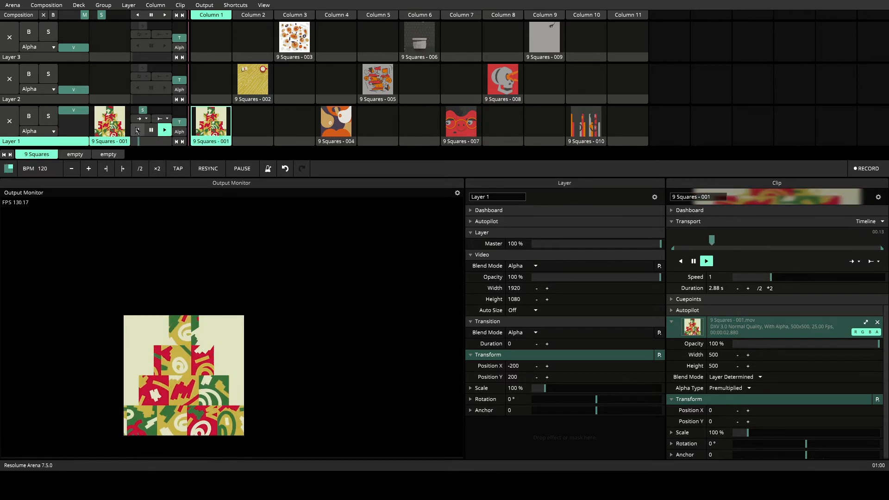
key(7)
key(4)
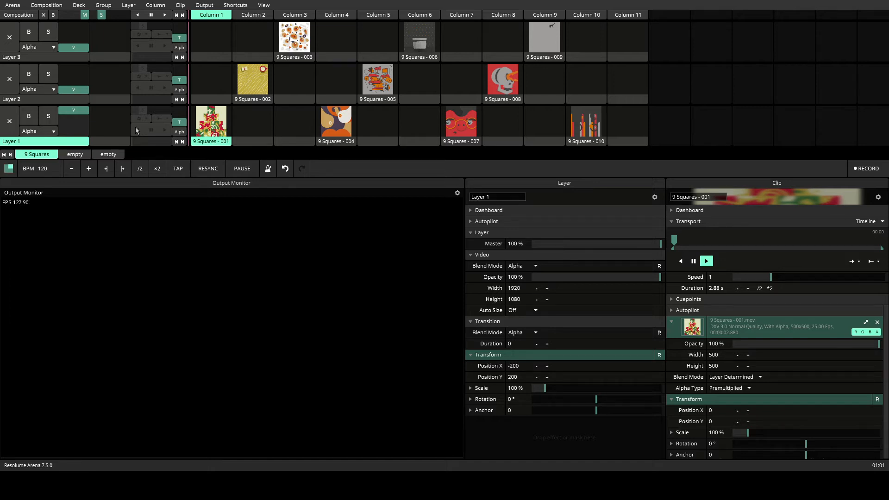
key(4)
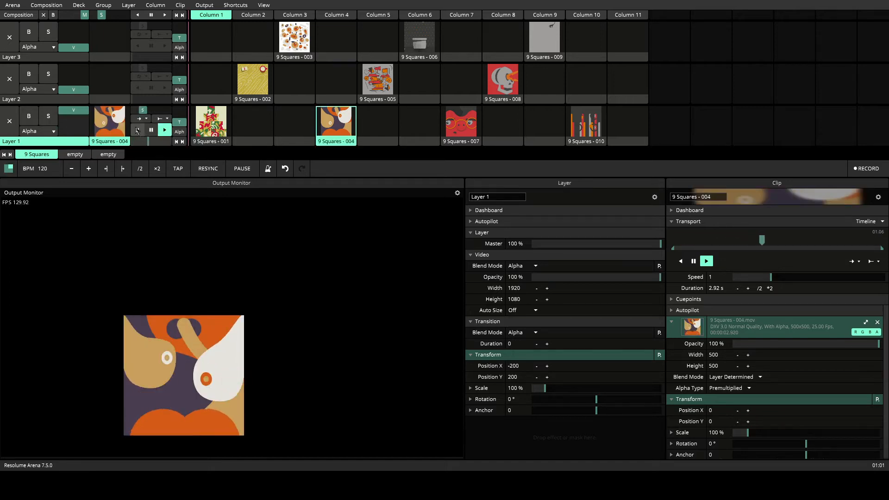
key(1)
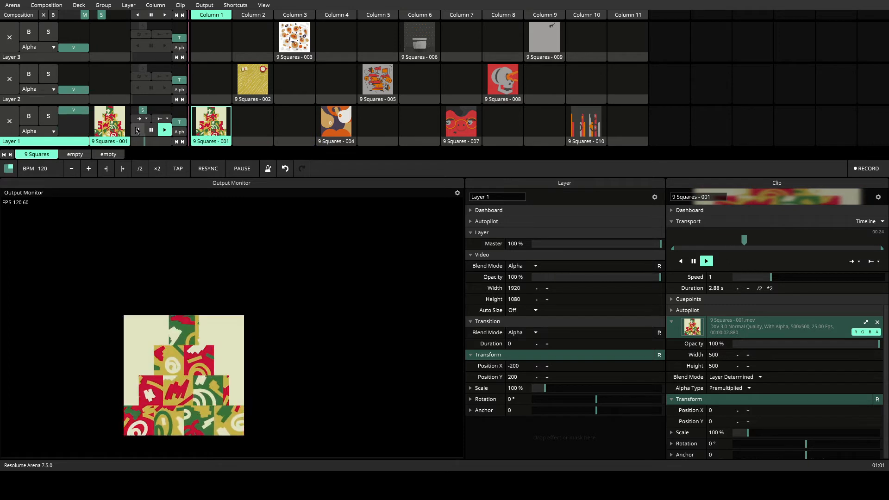
click(137, 130)
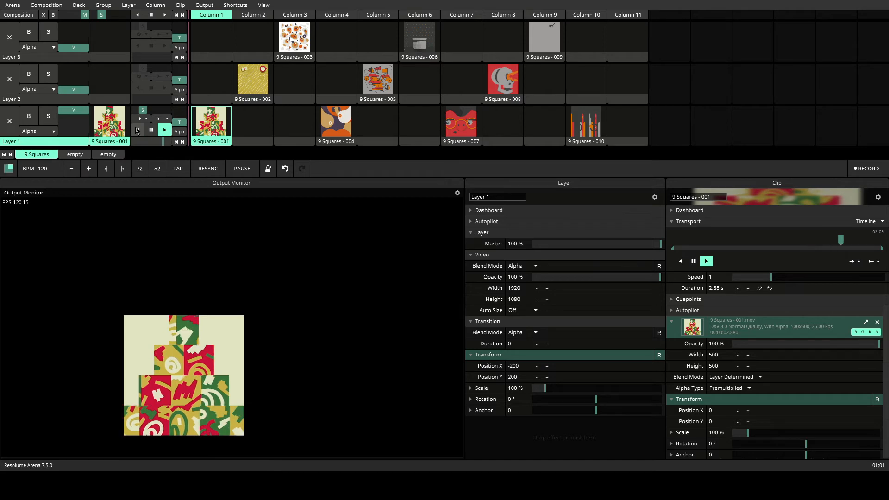
click(137, 130)
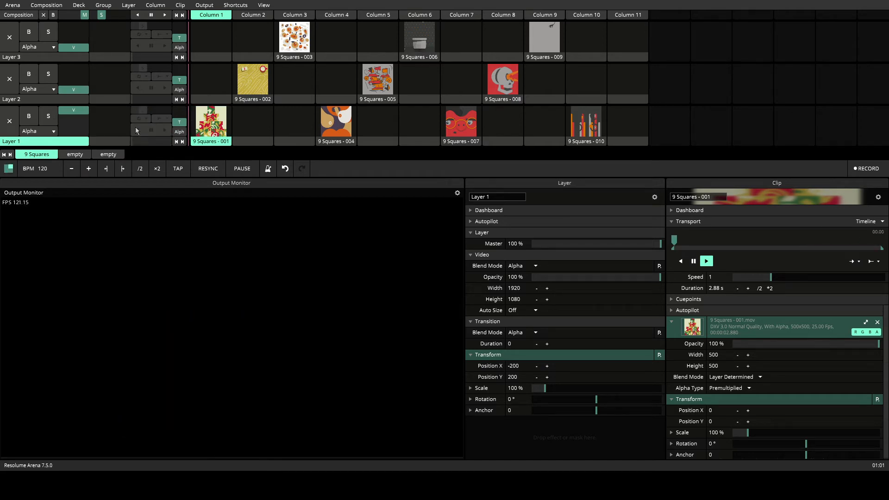
Inspect the MIDI shortcut settings of clip 9 Squares - 001 and of Layer 1's video opacity
key(ctrl+m)
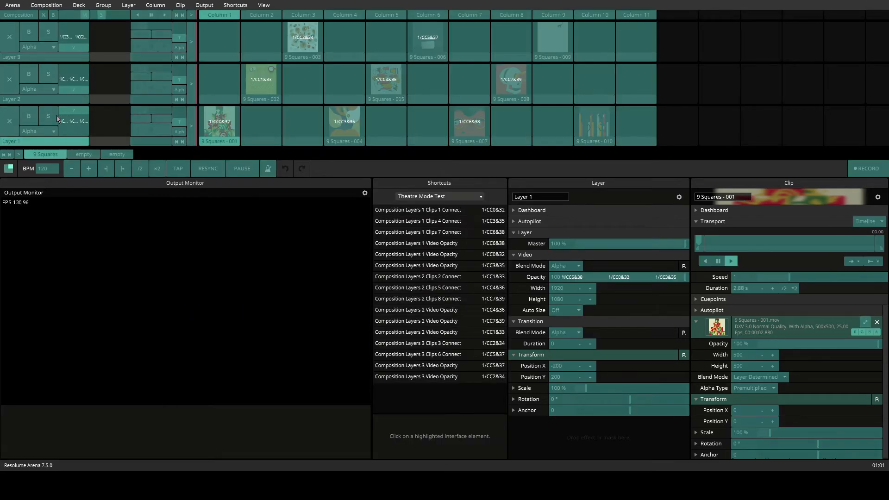
click(224, 122)
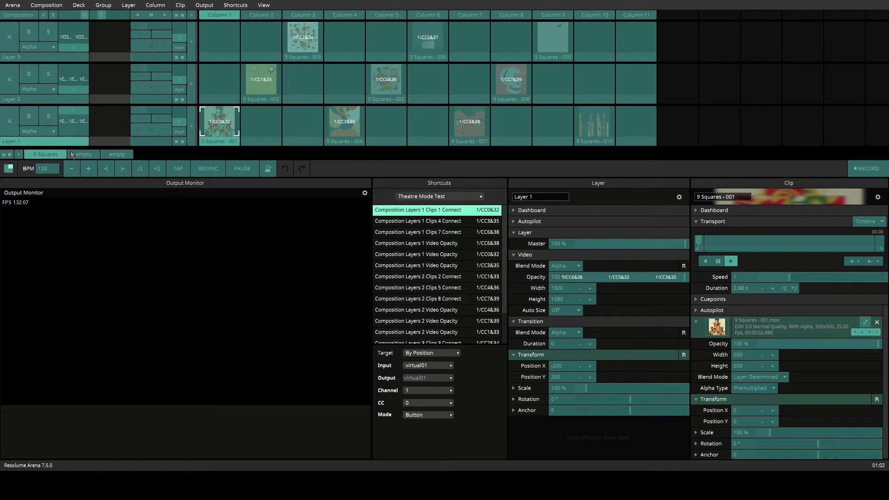
click(62, 124)
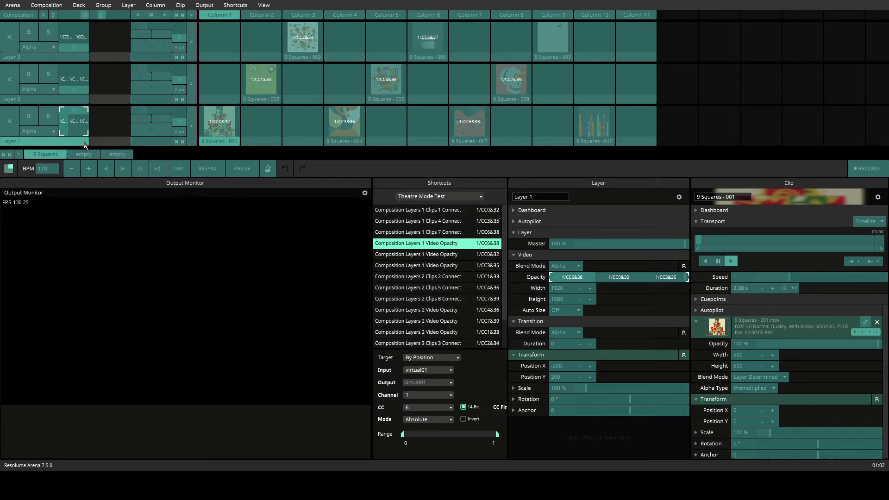
key(ctrl+m)
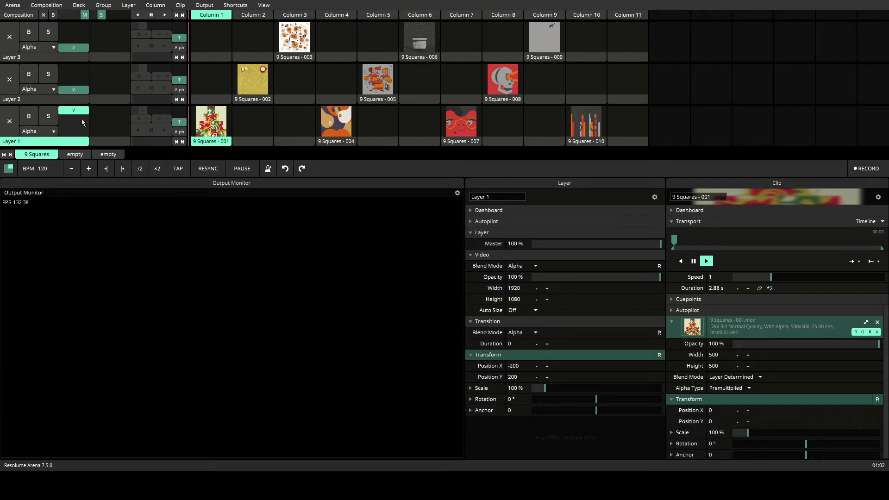
Examine each of the three MIDI shortcuts assigned to Layer 1's video opacity in MIDI mapping mode
key(ctrl+shift+m)
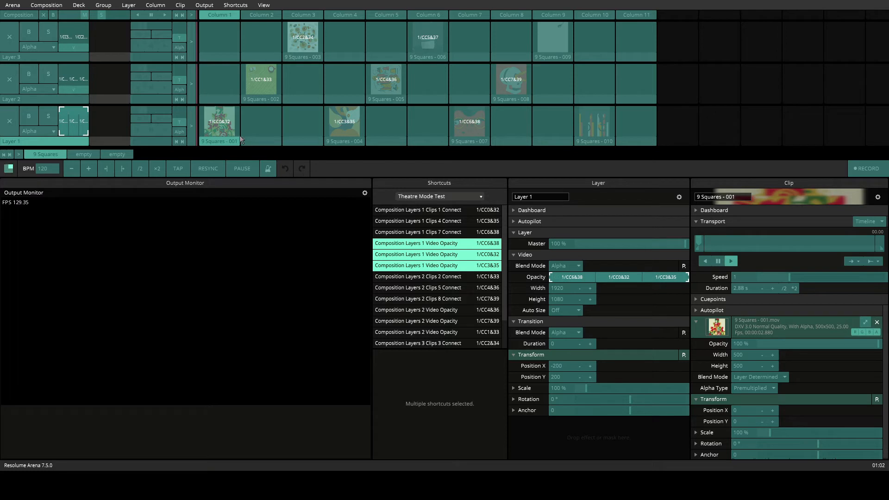
click(65, 128)
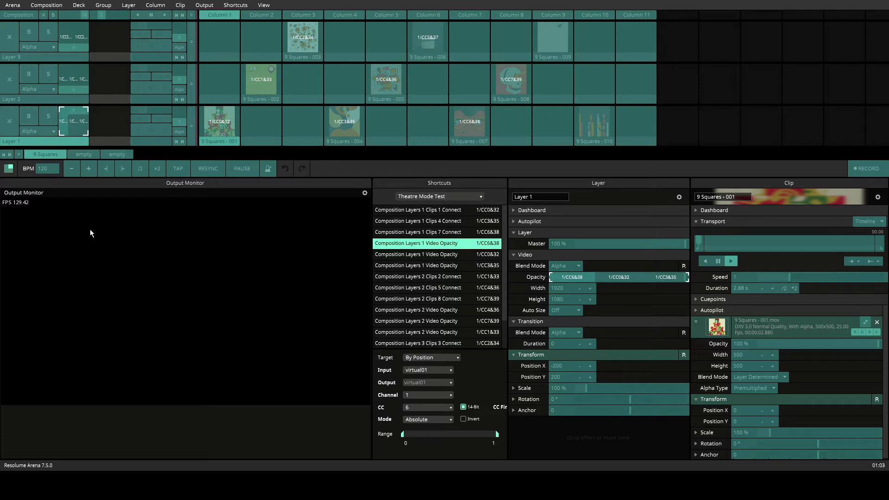
click(72, 123)
click(85, 126)
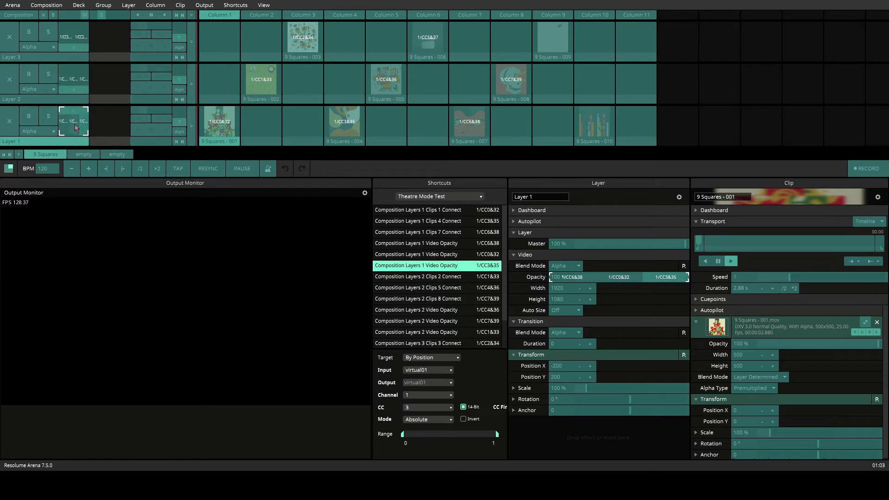
click(64, 126)
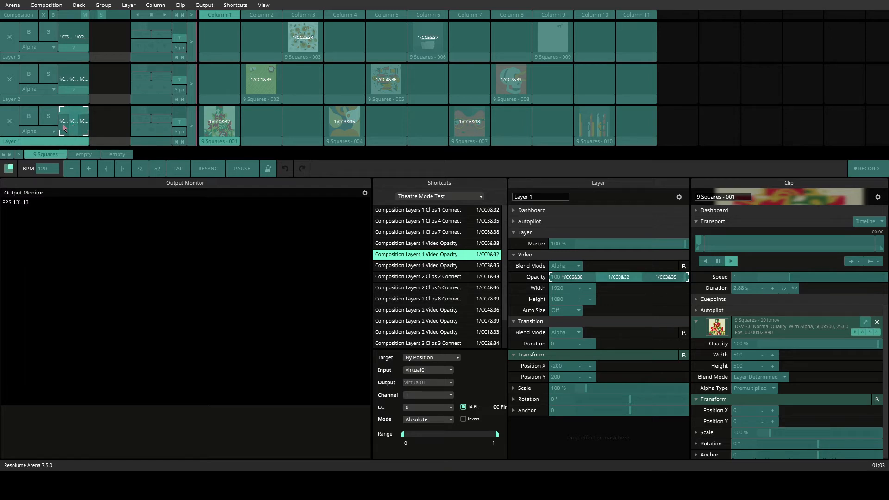
click(64, 126)
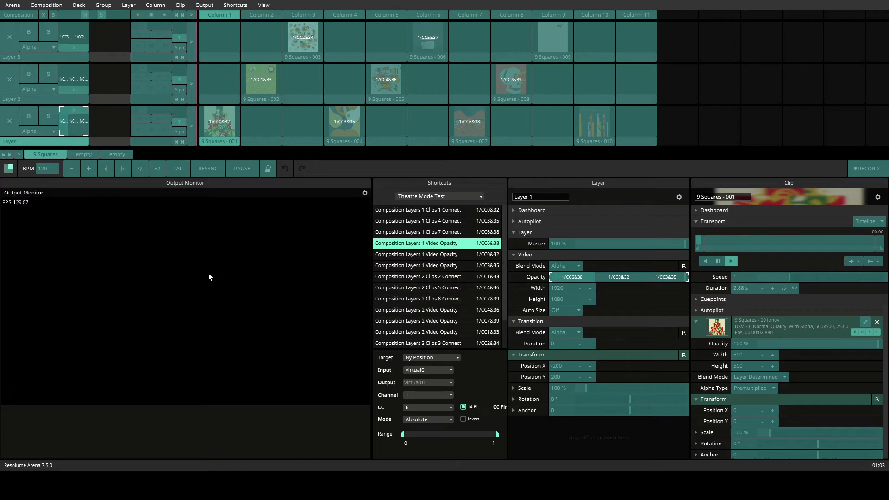
click(87, 126)
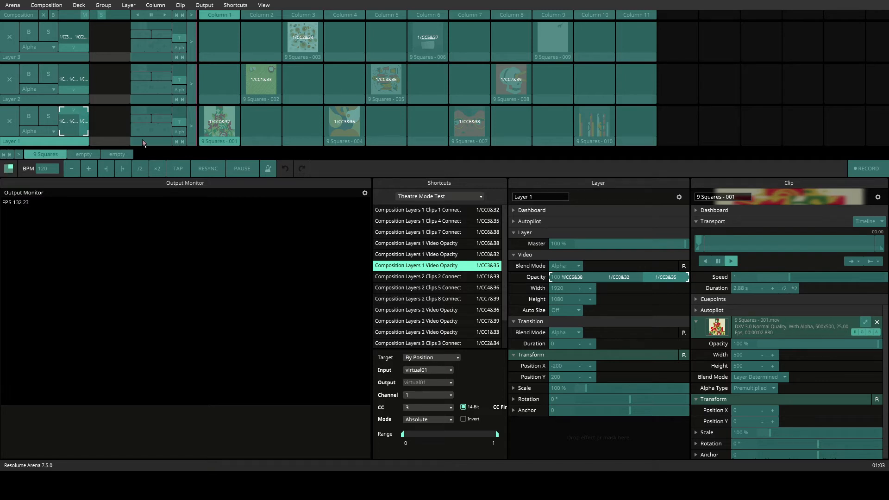
Add three extra MIDI shortcuts to Layer 1's video opacity by duplicating, and step through the copies
key(ctrl+d)
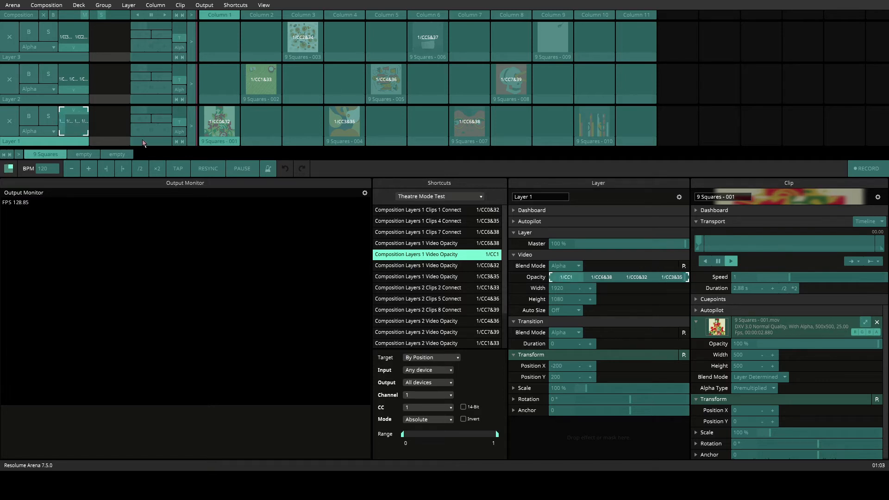
click(88, 125)
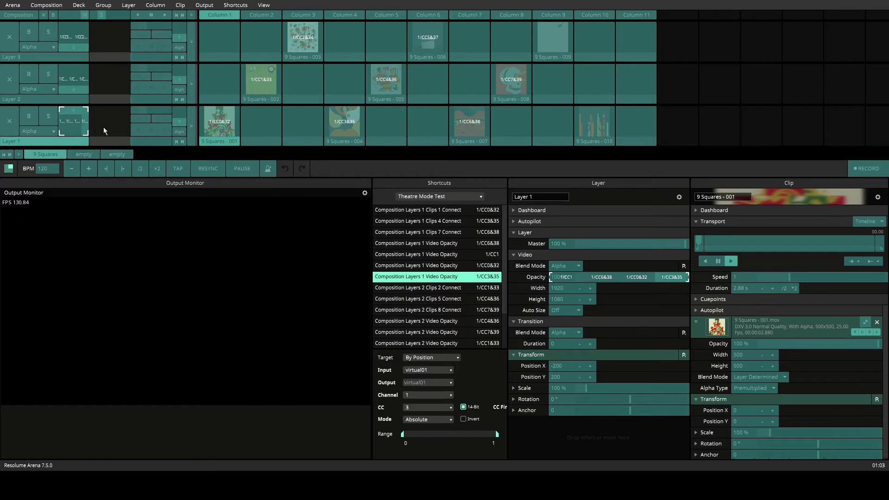
key(ctrl+d)
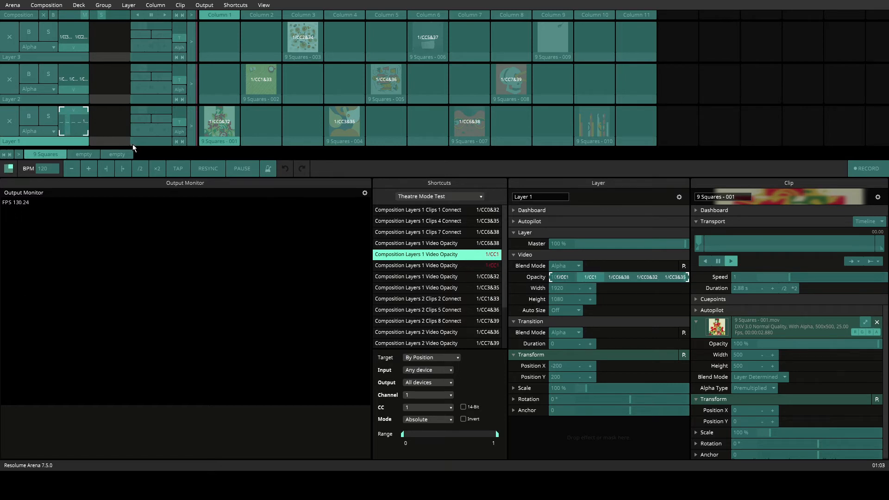
click(87, 128)
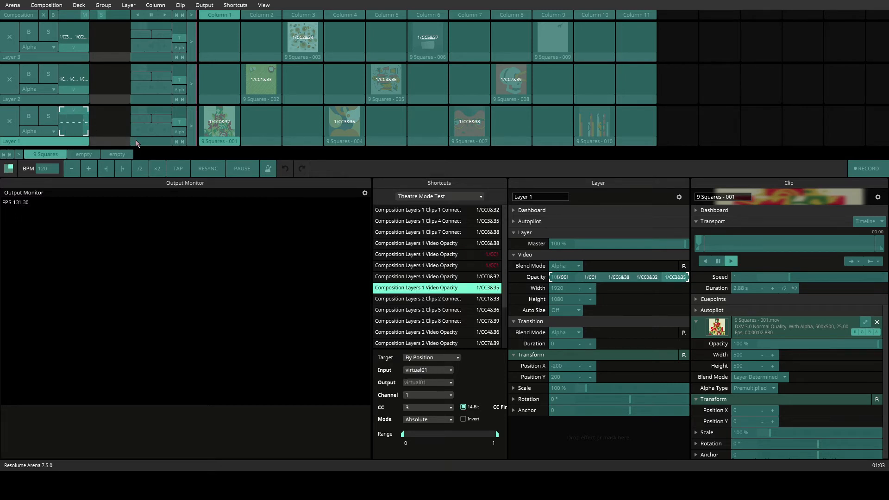
key(ctrl+d)
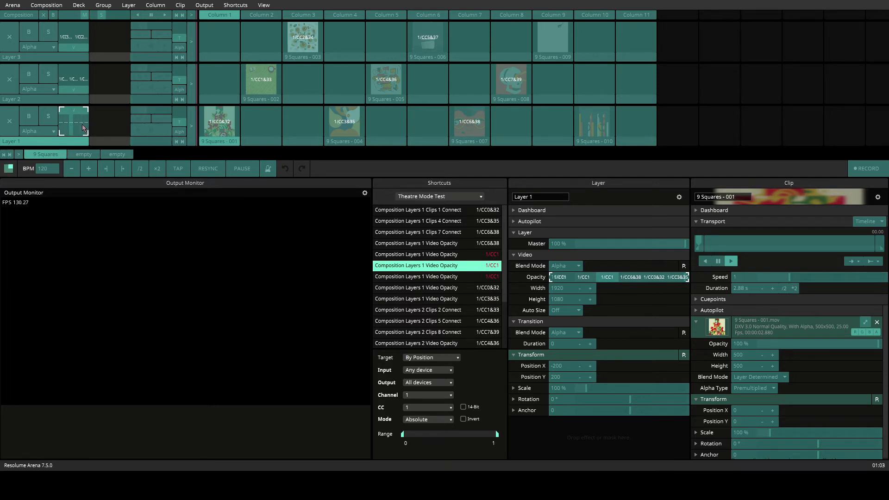
key(Down)
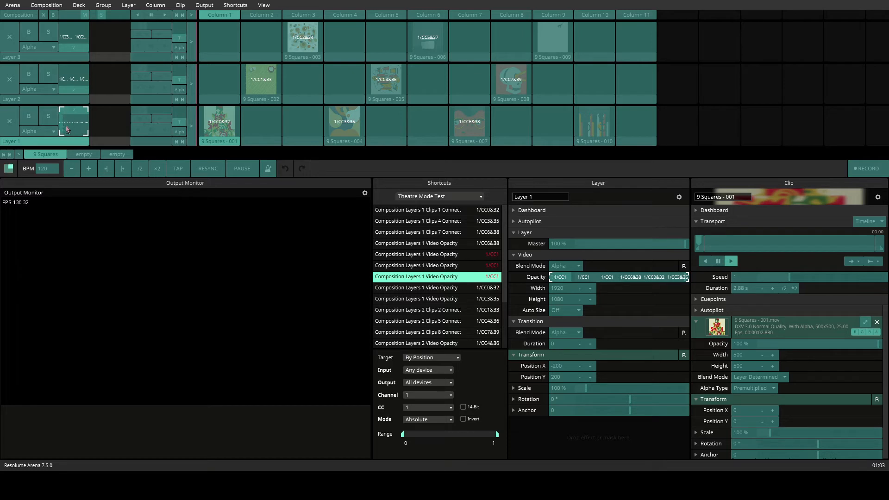
key(Up)
key(Up)
key(Down)
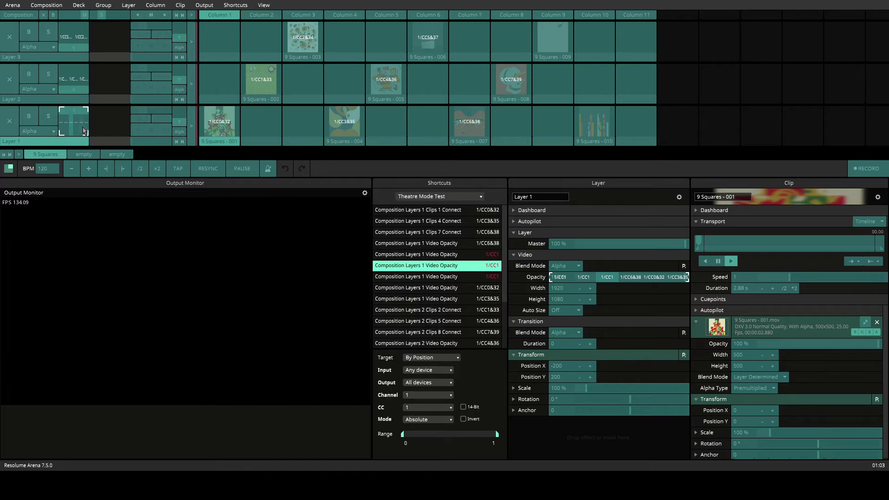
Delete the three extra 1/CC1 shortcuts from Layer 1's video opacity and leave MIDI mapping
click(419, 256)
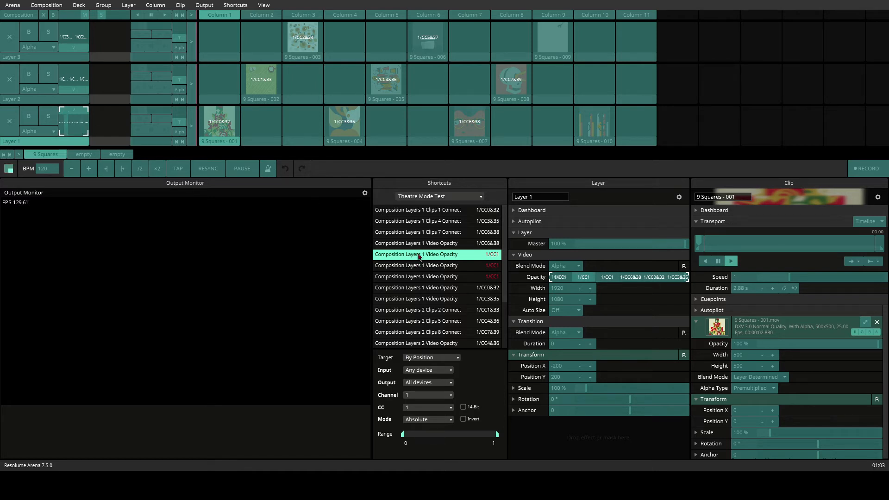
shift+click(426, 279)
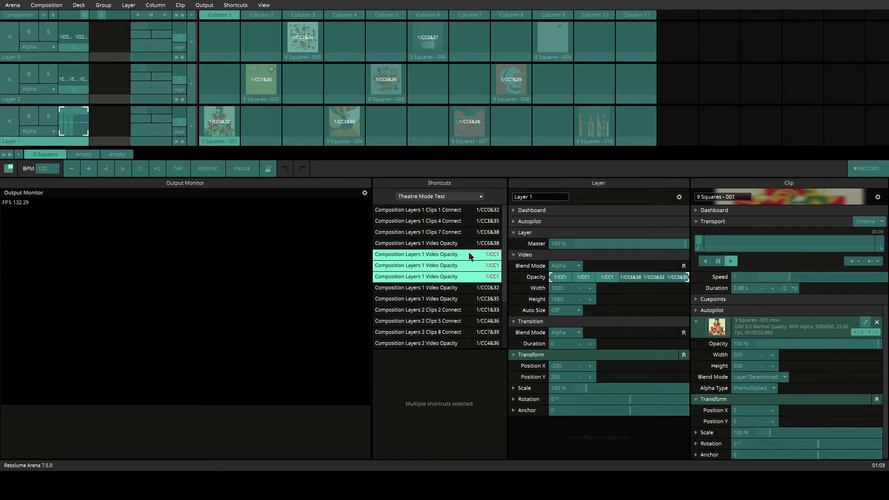
key(Delete)
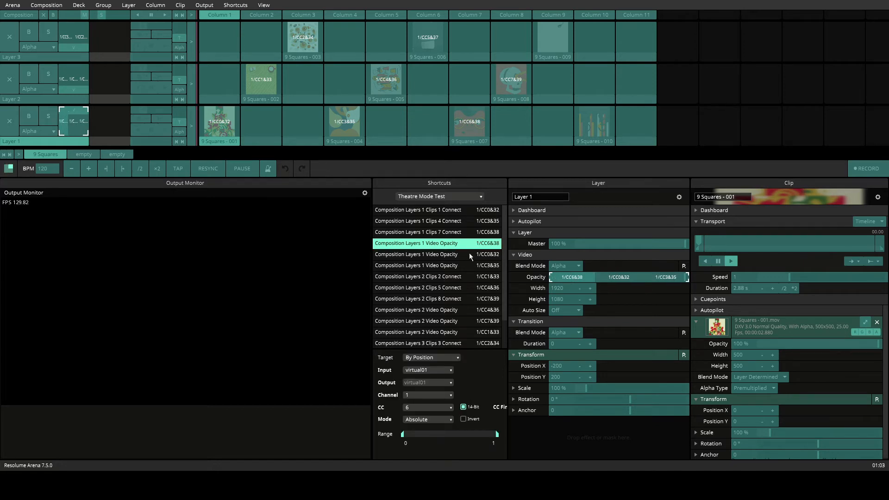
key(ctrl+m)
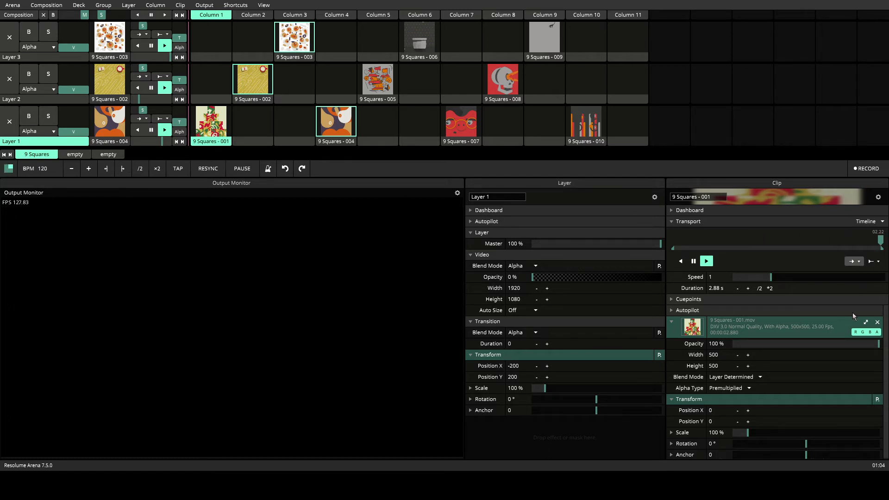
Set clips 9 Squares - 001, 004 and 007 on Layer 1 to loop playback and trigger clip 001
click(852, 262)
click(344, 141)
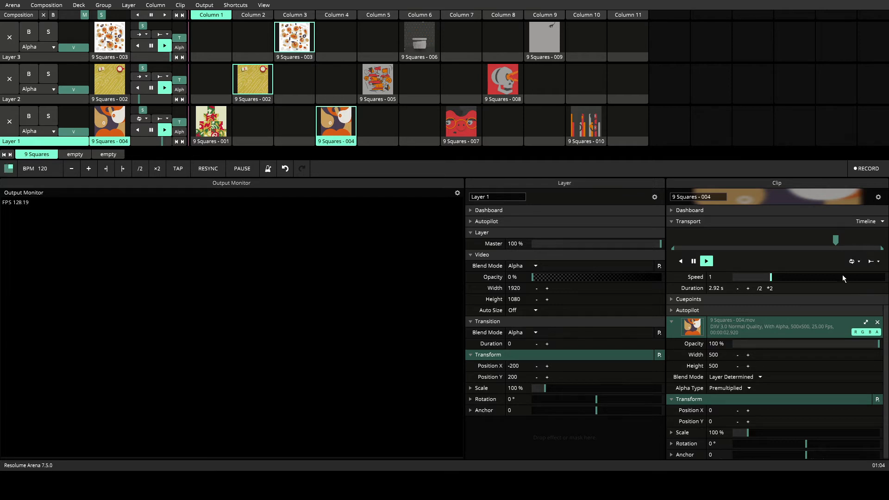
click(463, 142)
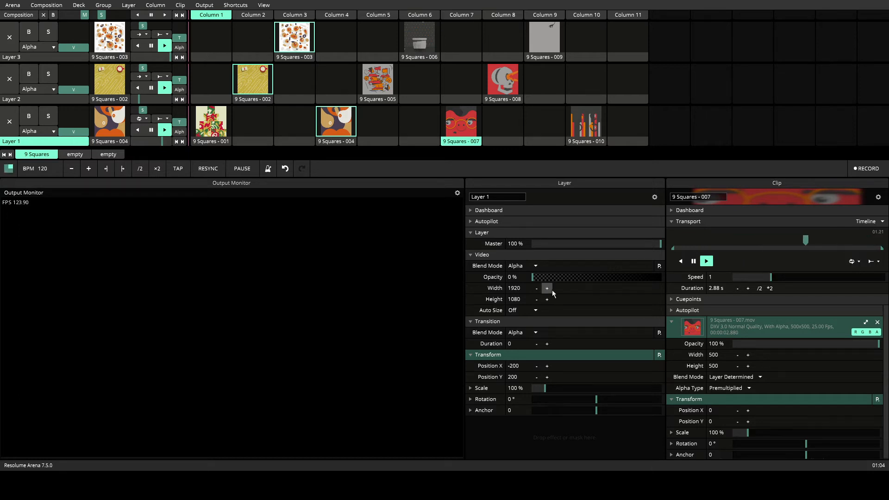
key(1)
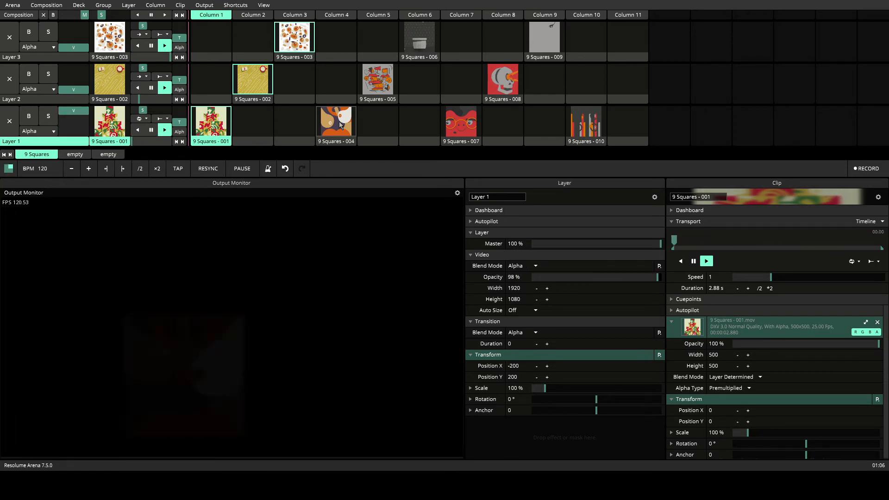
Trigger clip 9 Squares - 004 on Layer 1 and bring up the settings of Layers 1, 2 and 3 in turn
click(339, 124)
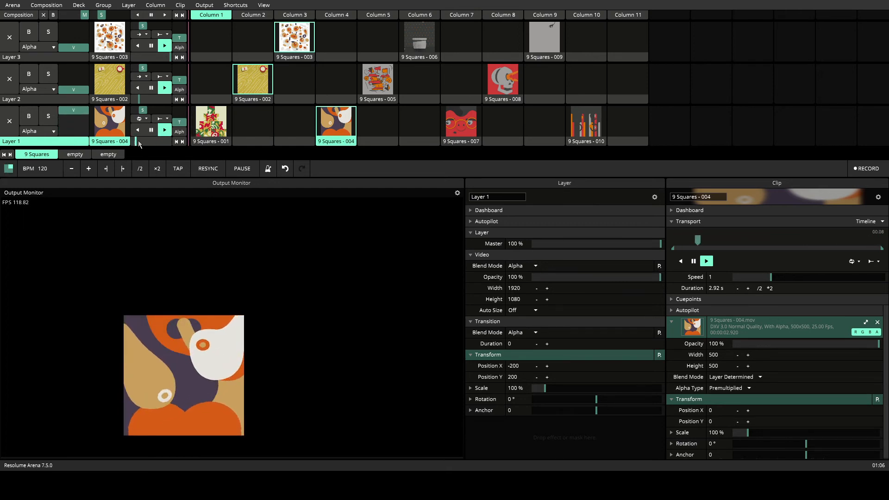
click(204, 143)
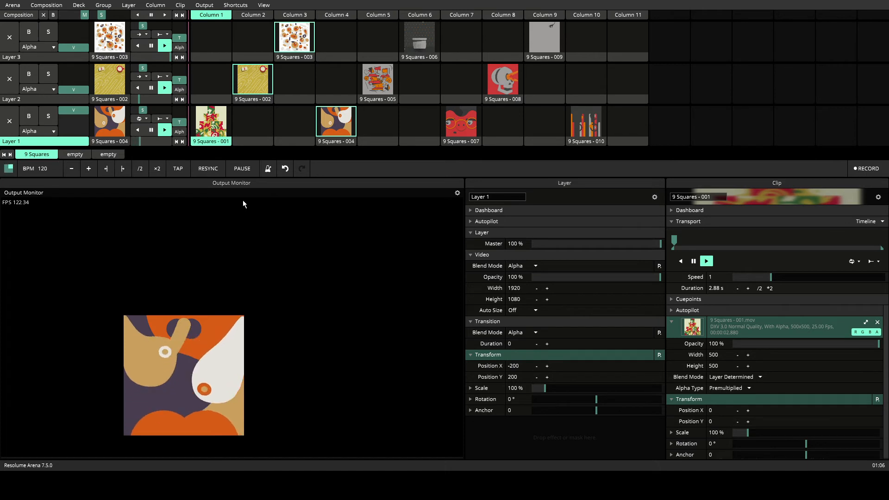
click(36, 143)
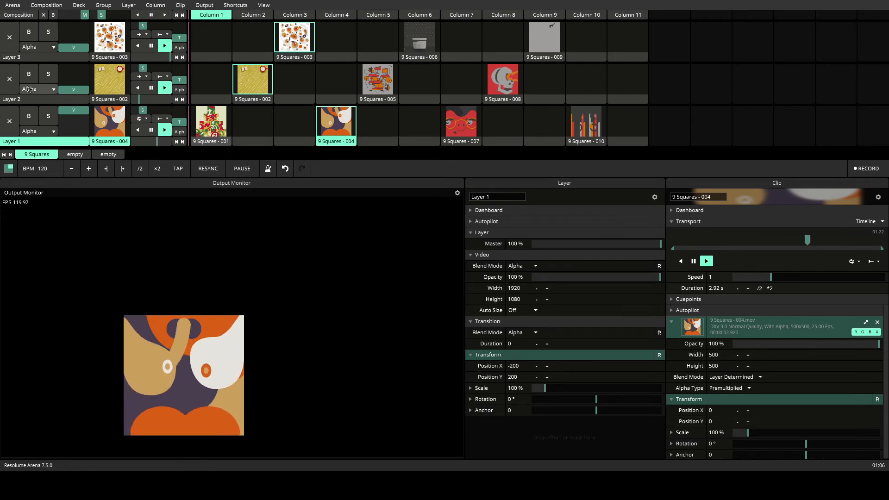
click(32, 101)
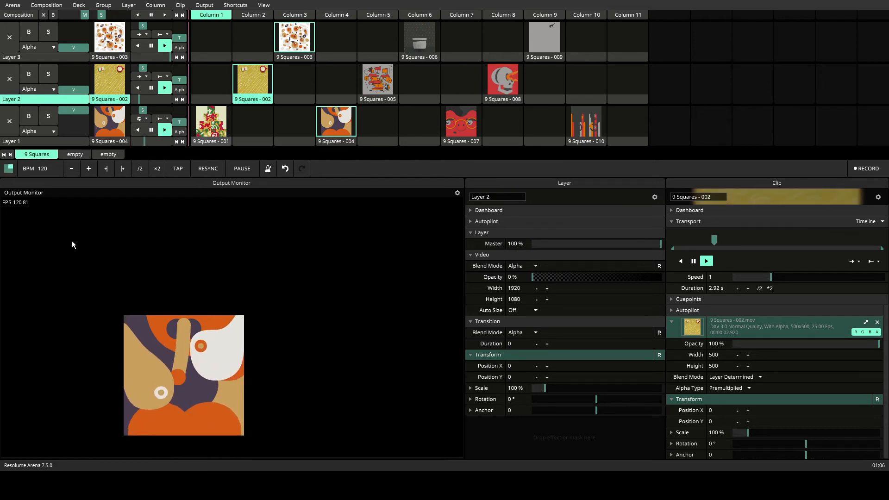
click(30, 57)
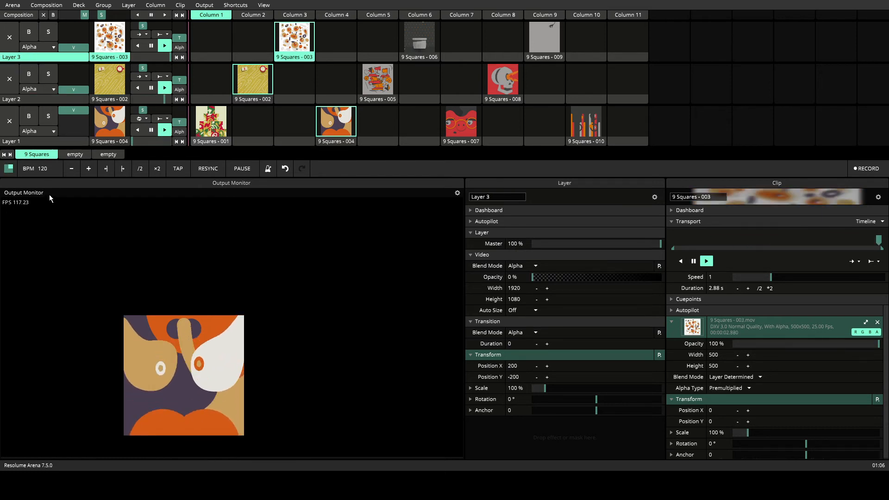
Select all clips in the deck, then use Layer 1's empty Column 2 slot to stop the layer's playback
click(223, 142)
key(ctrl+a)
right_click(222, 143)
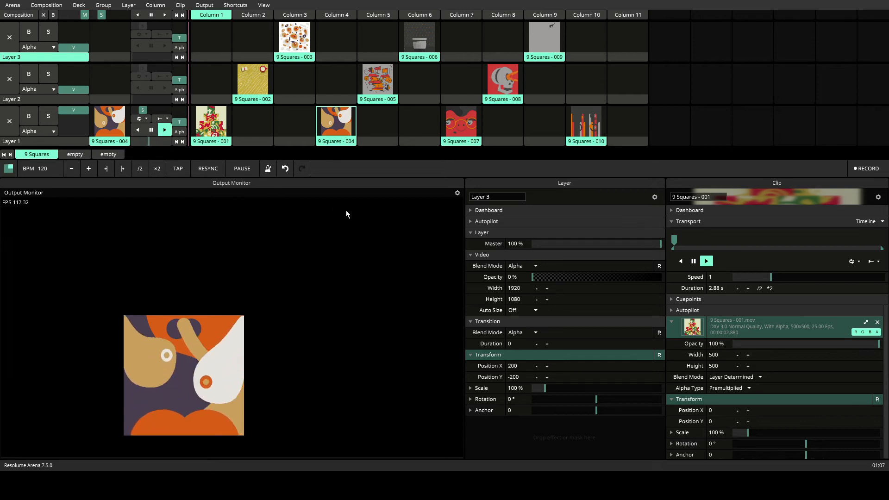
click(264, 127)
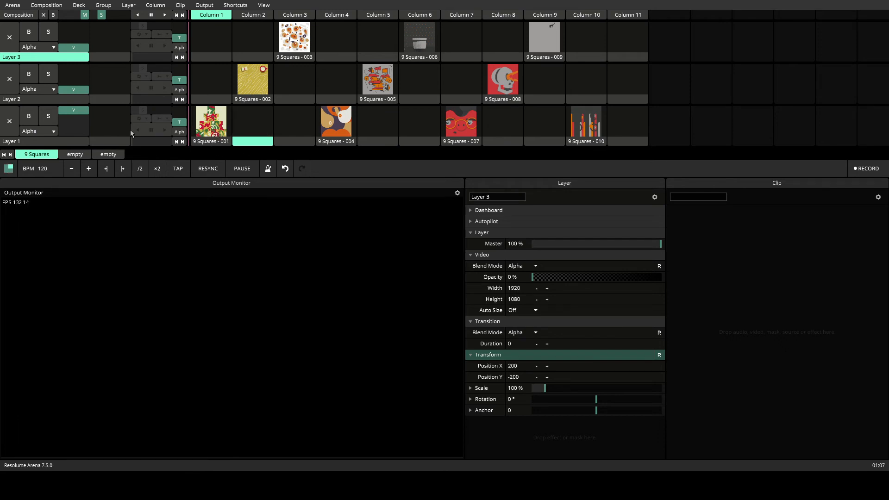
click(211, 129)
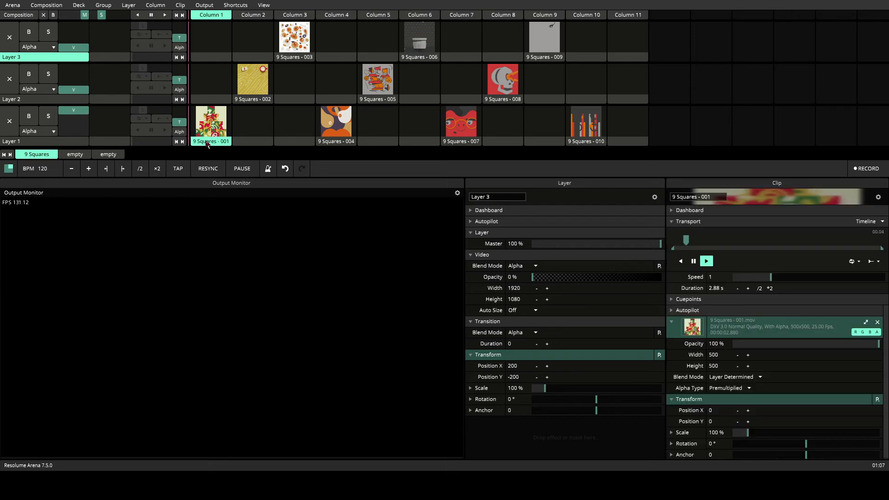
click(251, 126)
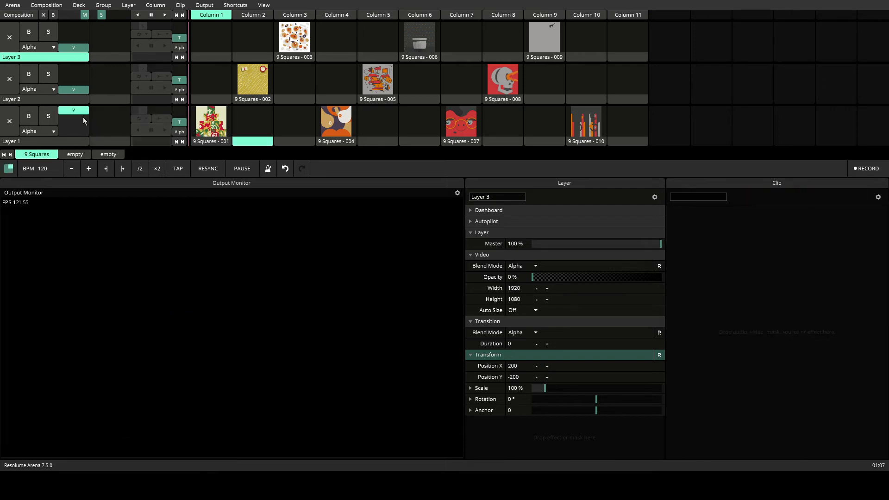
Trigger clip 9 Squares - 001, raise Layer 1's opacity fader to full, and clear the layer
click(200, 123)
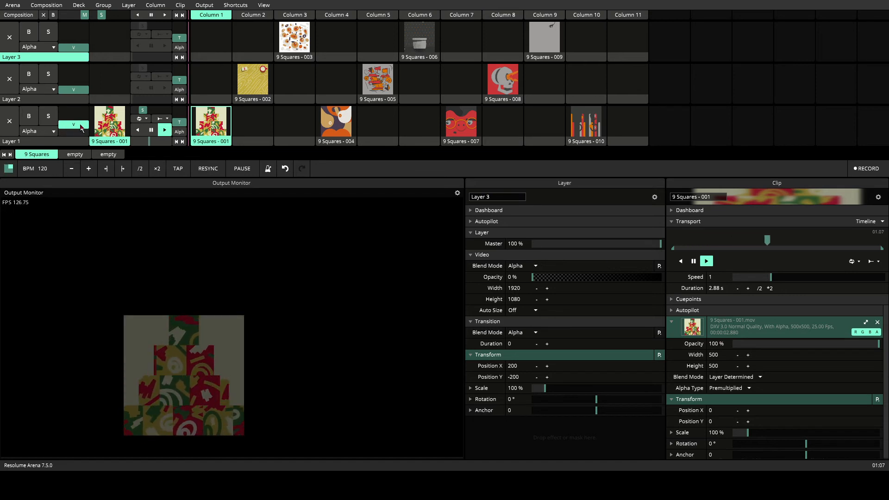
drag(80, 125, 78, 105)
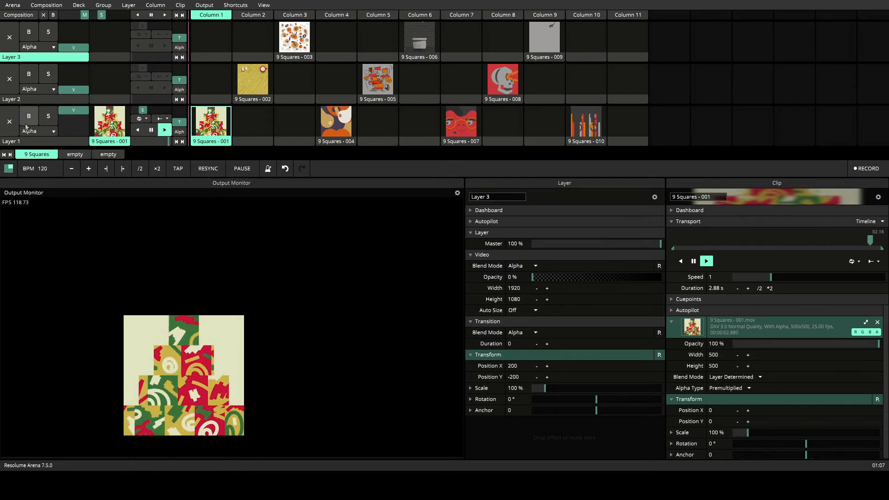
click(10, 129)
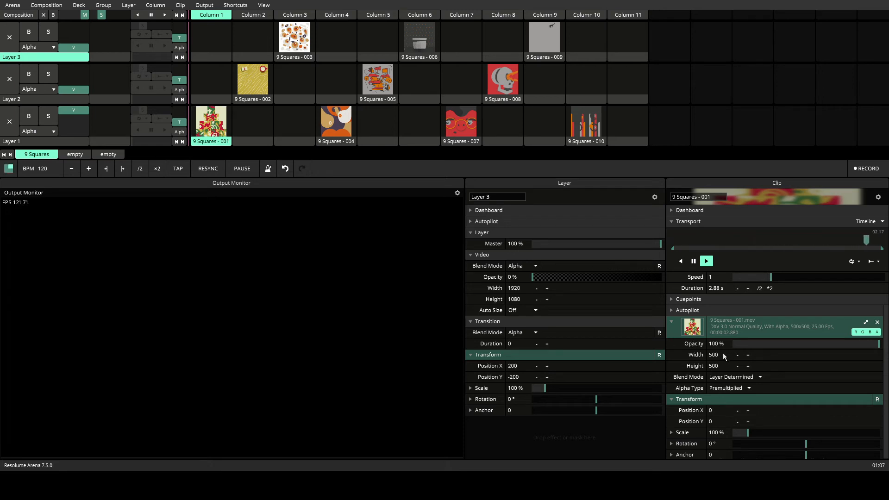
Try different opacity levels on clip 9 Squares - 001, ending at about 39 %, and bring up Layer 1's settings
click(878, 344)
drag(878, 344, 763, 354)
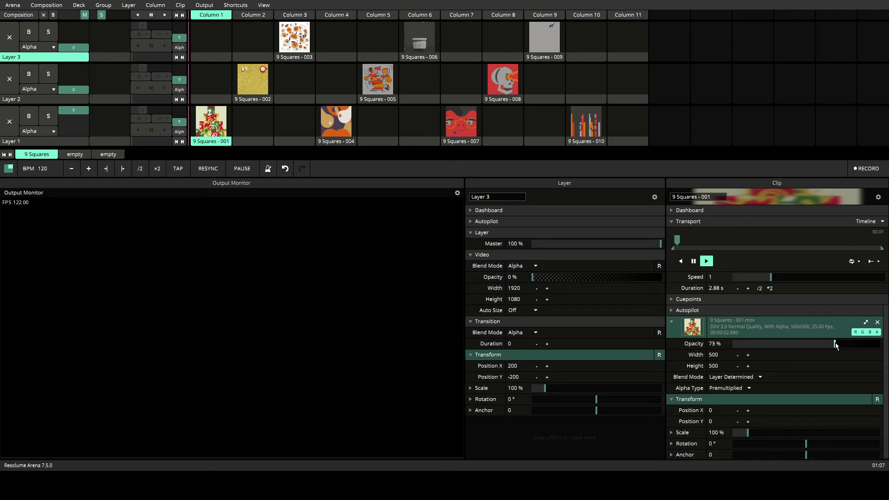
drag(836, 345, 882, 348)
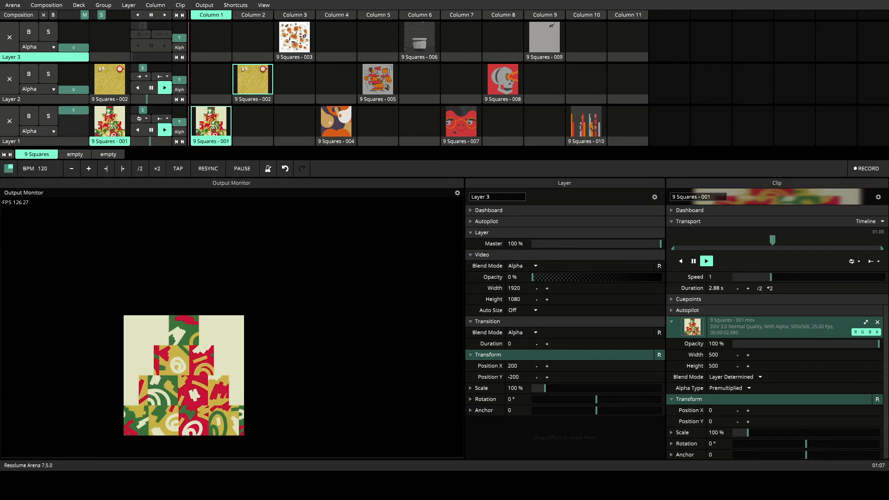
click(804, 343)
mouse_move(803, 344)
mouse_down()
mouse_move(792, 344)
mouse_move(867, 344)
mouse_move(735, 348)
mouse_move(790, 341)
mouse_up()
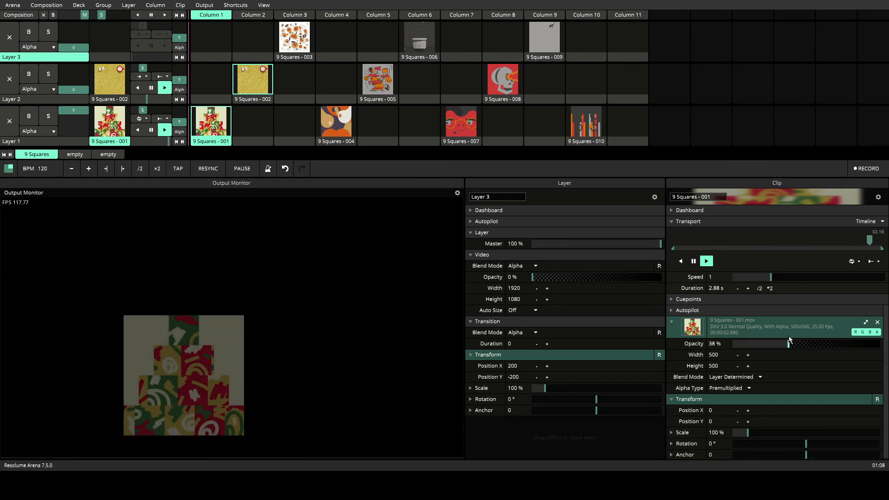
click(692, 262)
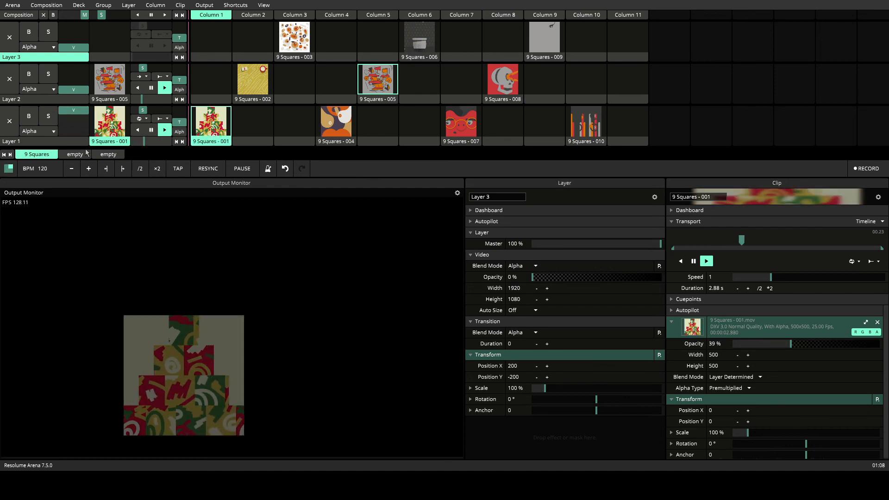
click(19, 144)
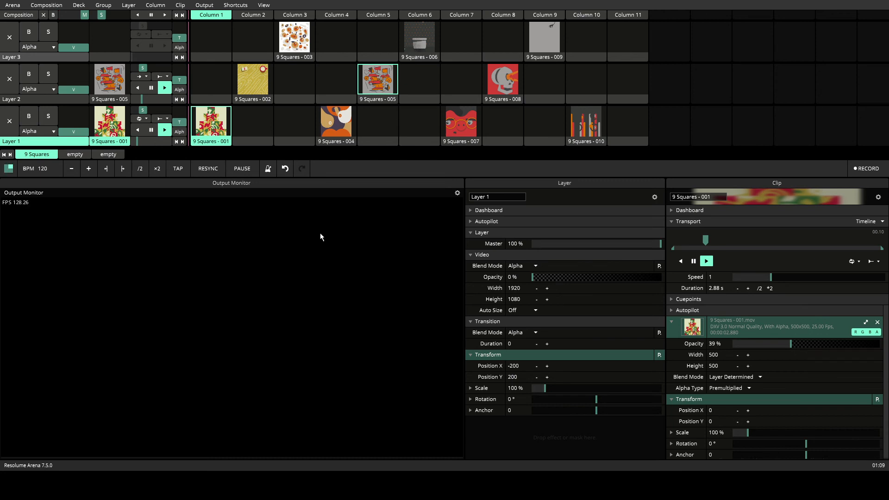
Set clips 9 Squares - 002, 005 and 008 on Layer 2 to loop playback
click(256, 101)
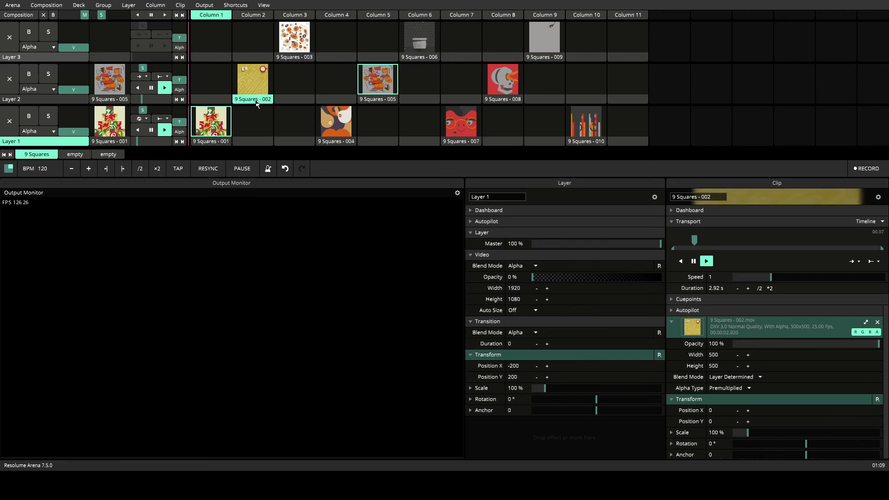
click(857, 274)
click(377, 101)
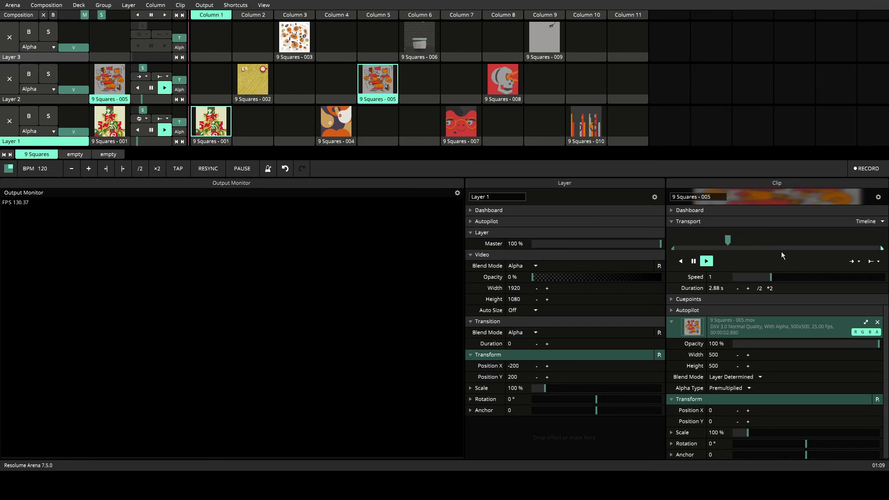
click(852, 274)
click(491, 103)
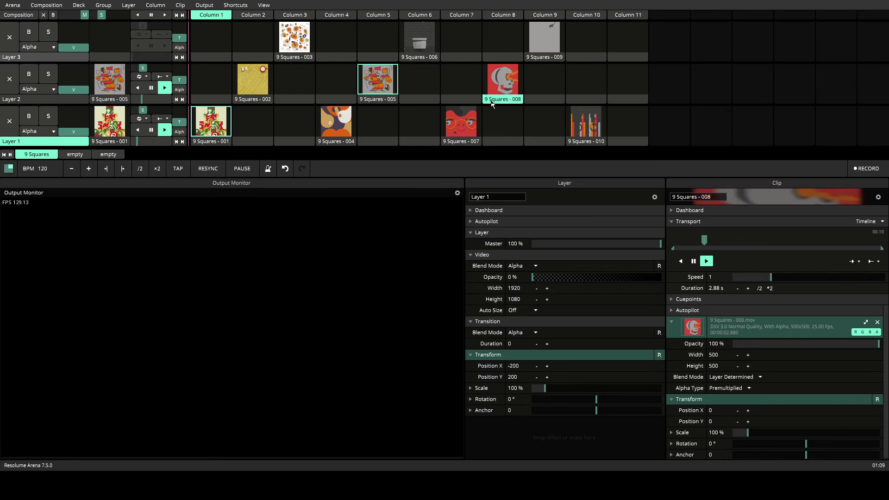
click(853, 262)
click(855, 269)
Set clips 9 Squares - 009, 006 and 003 on Layer 3 to loop playback
click(559, 57)
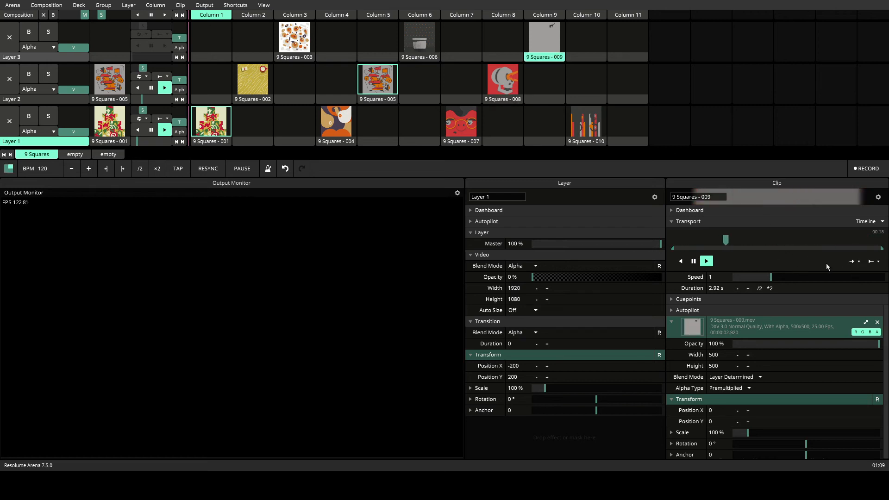
click(853, 262)
click(851, 268)
click(429, 59)
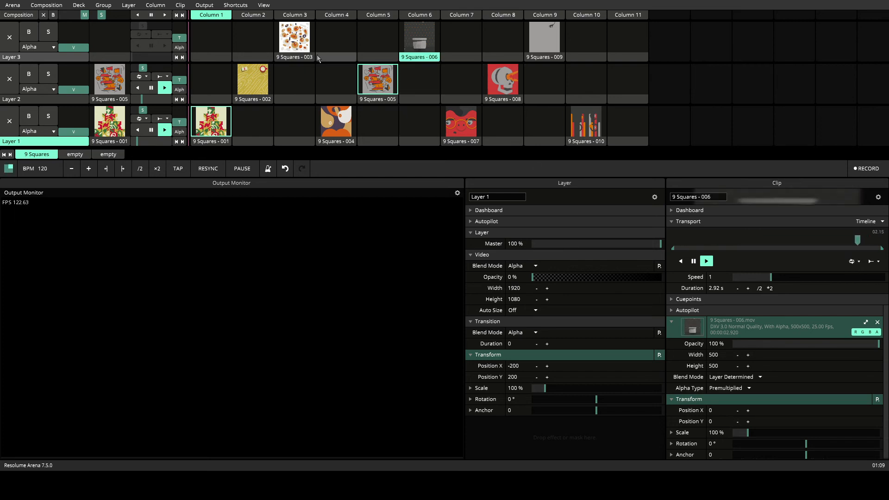
click(304, 56)
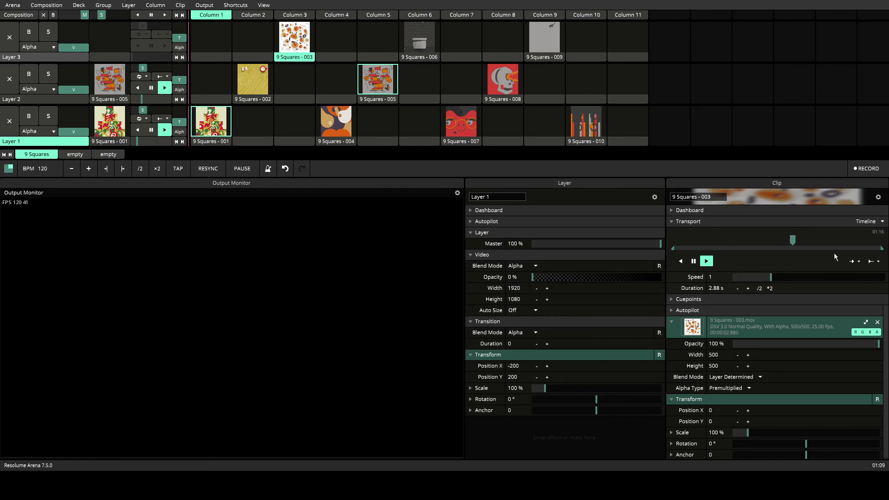
click(860, 265)
click(856, 271)
Clear all playing clips from the composition, trigger clip 9 Squares - 001 and reset its opacity to 100 %
click(43, 15)
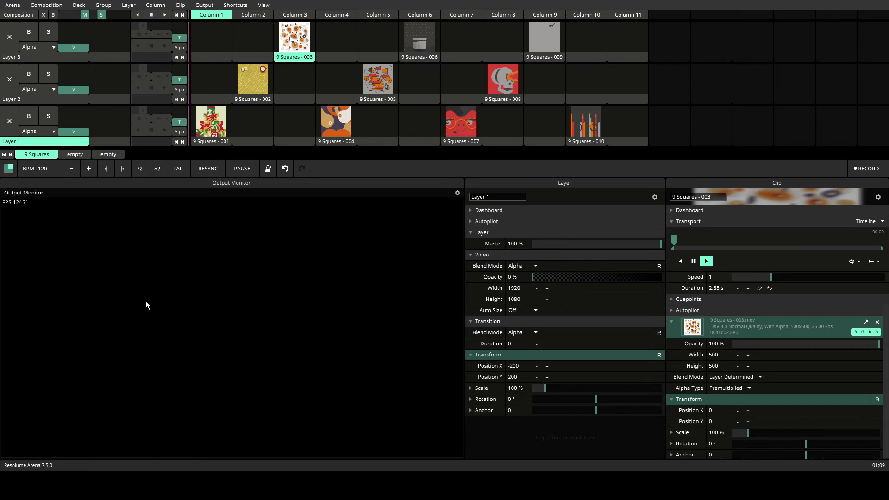
key(1)
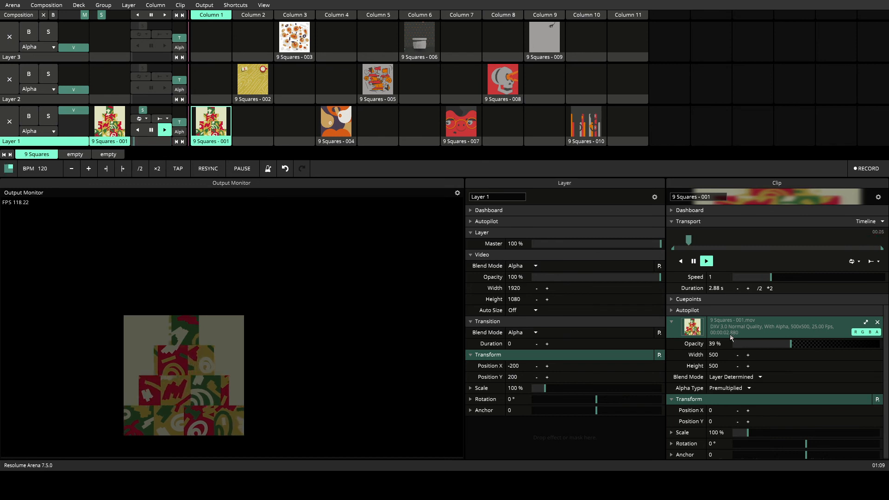
double_click(791, 344)
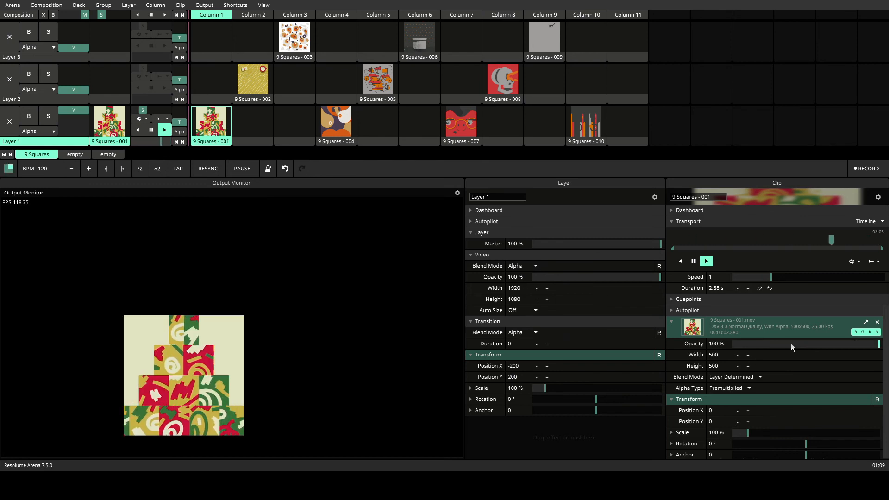
Trigger clips 9 Squares - 002 and 003 over Layer 1's clip so that all three layers play together
key(2)
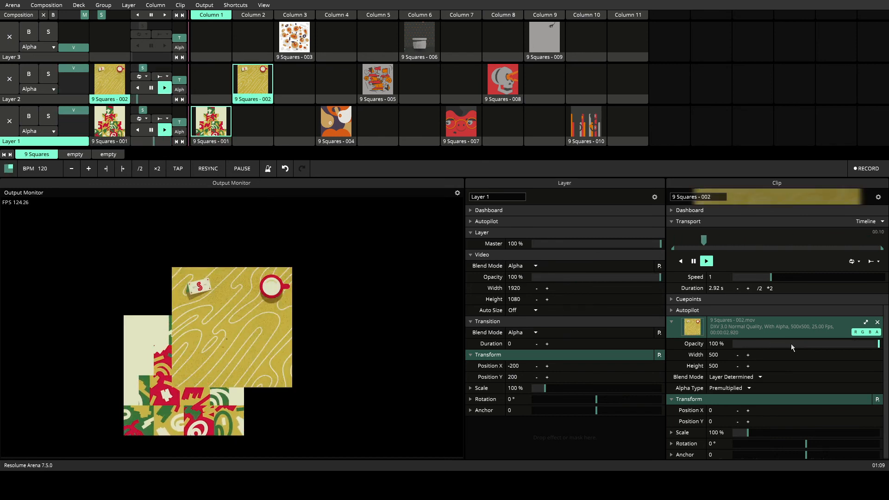
key(3)
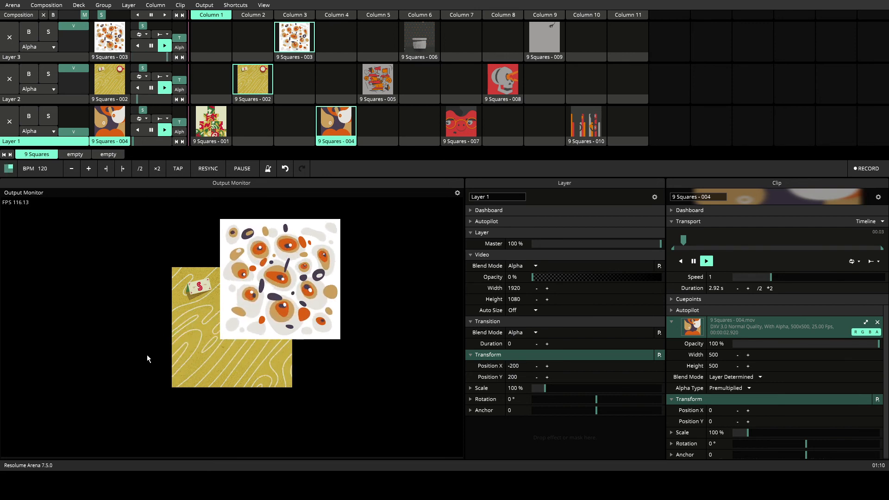
click(79, 118)
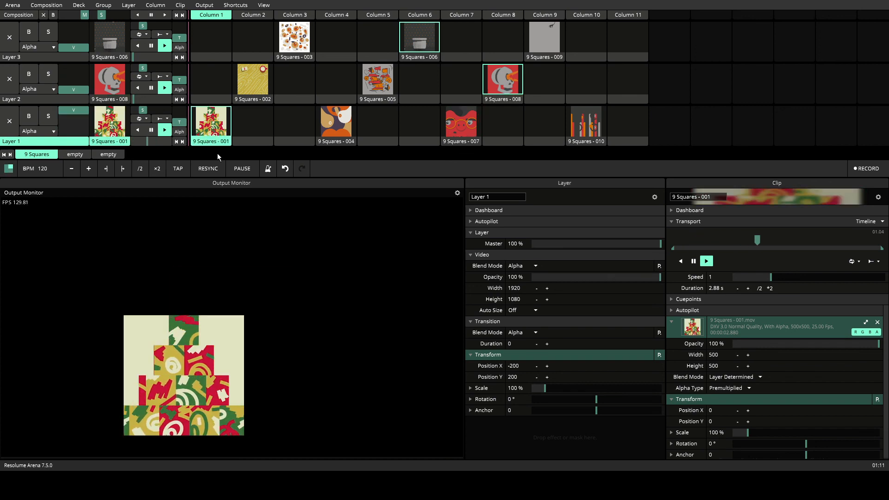
key(2)
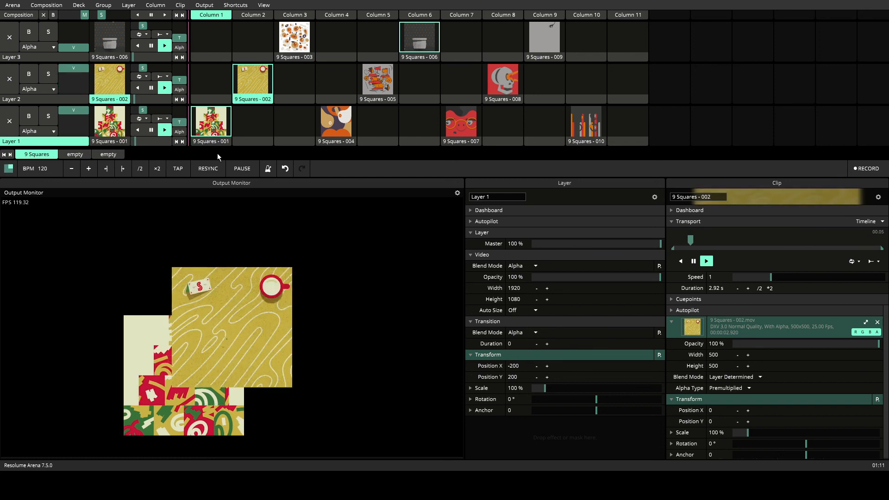
key(3)
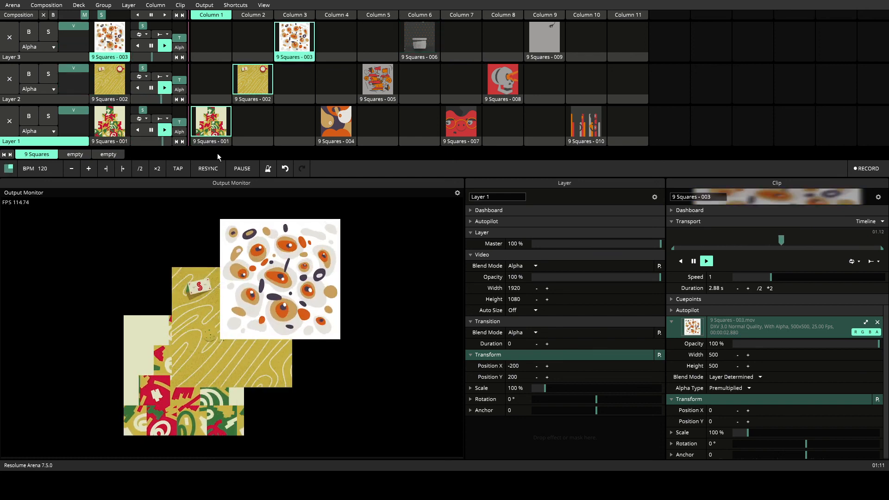
Alternate Layer 1 repeatedly between clips 9 Squares - 001 and 004 using their trigger shortcuts
key(1)
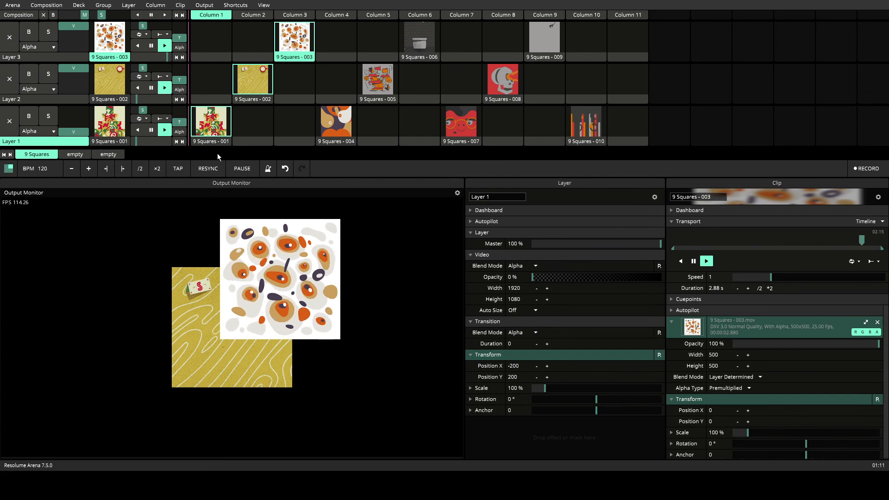
key(4)
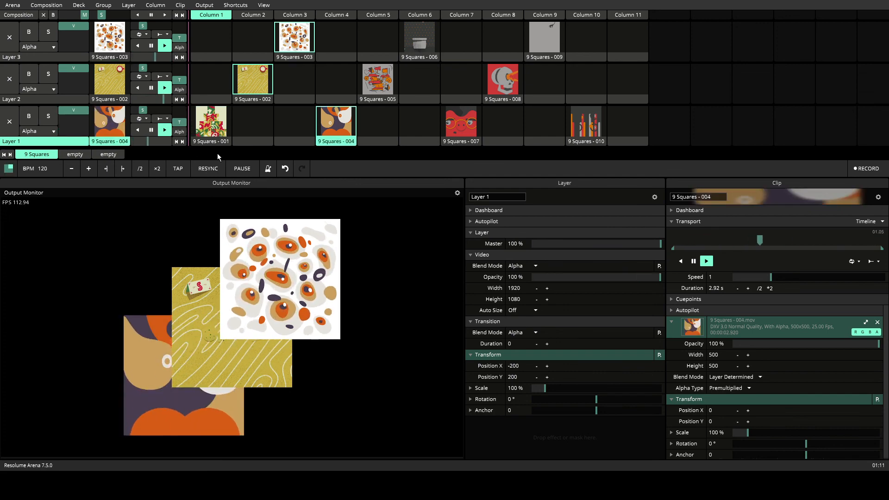
key(1)
key(4)
key(1)
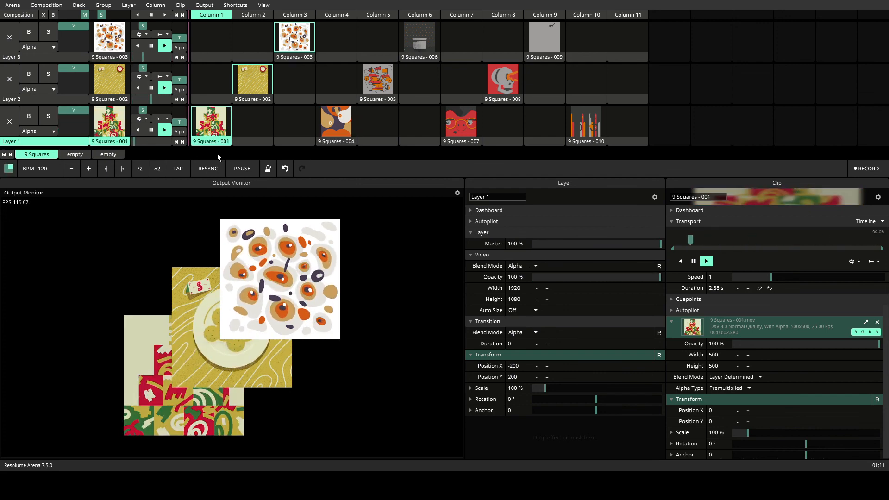
key(4)
key(1)
key(4)
key(1)
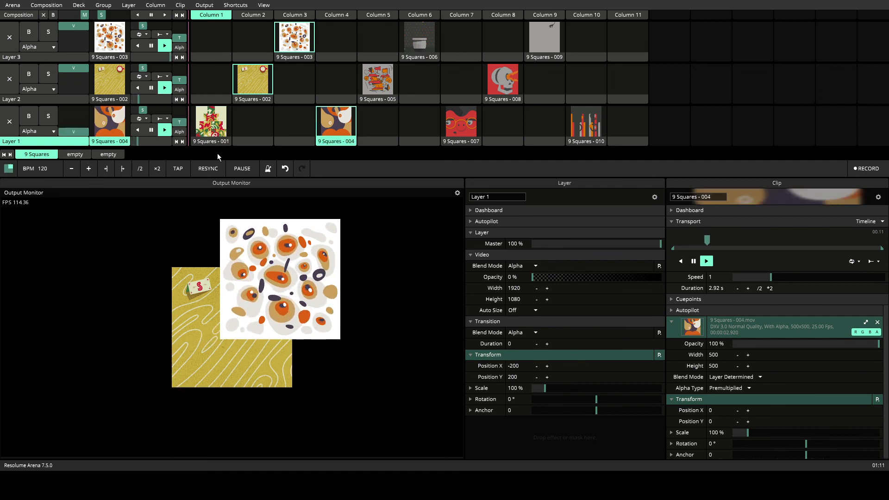
Alternate Layer 1 between clips 9 Squares - 007 and 004, and finish by triggering clip 001
key(7)
key(4)
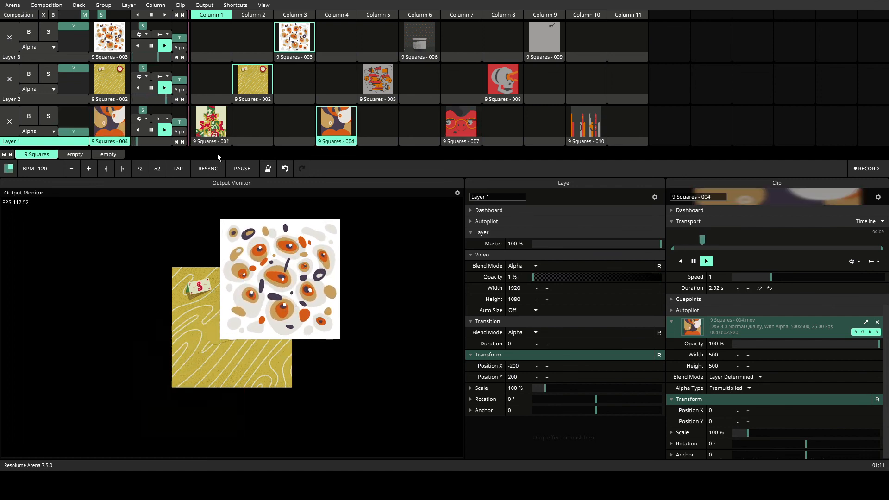
key(7)
key(4)
key(7)
key(4)
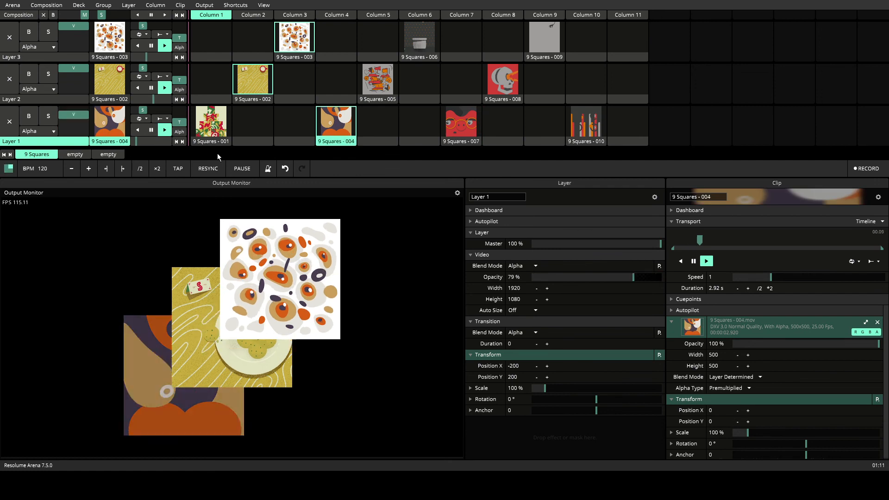
key(7)
key(4)
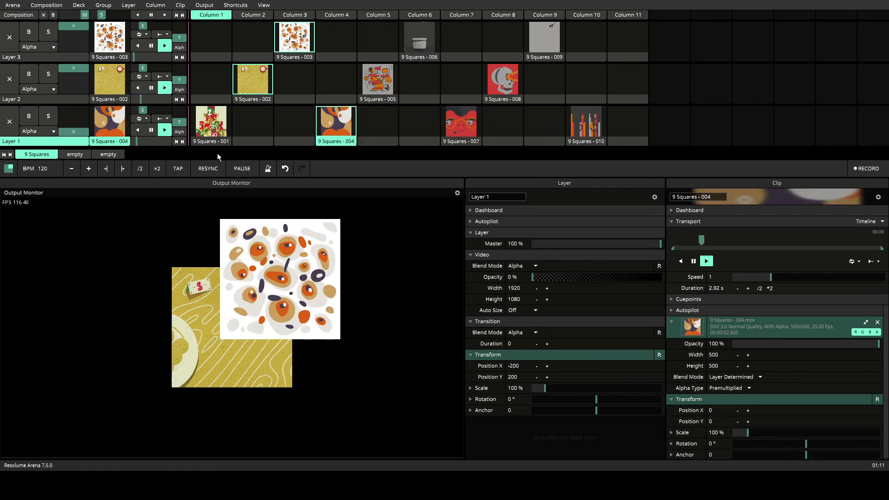
key(1)
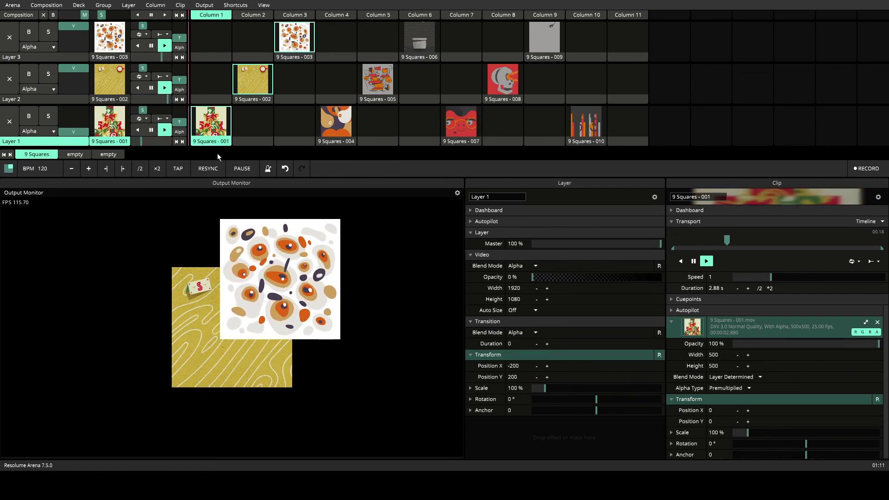